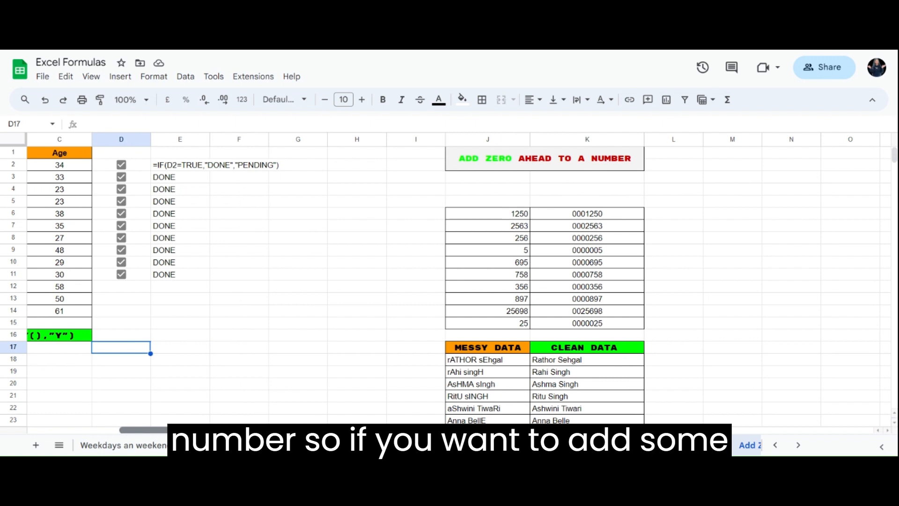
- Examine the source numbers in column J and the TEXT formulas that pad them with zeros in K6:K15
scroll(450, 281, right, 3)
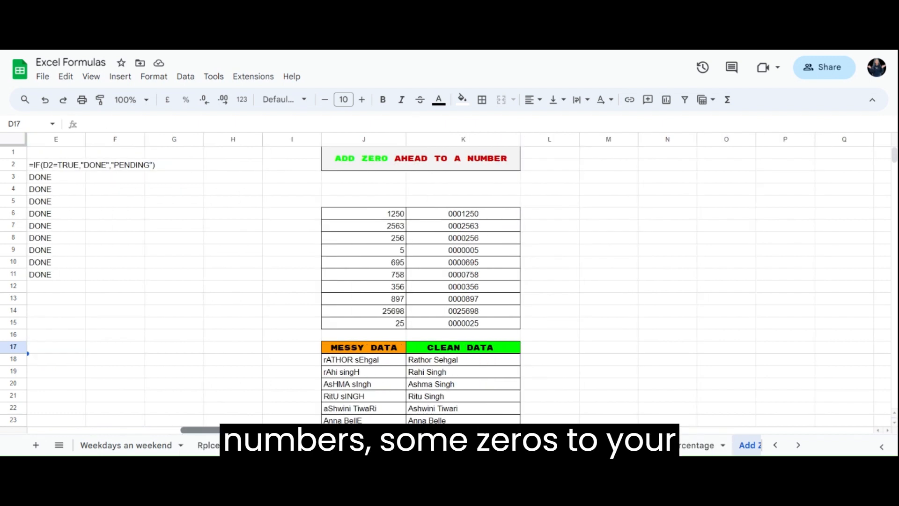
scroll(450, 281, right, 3)
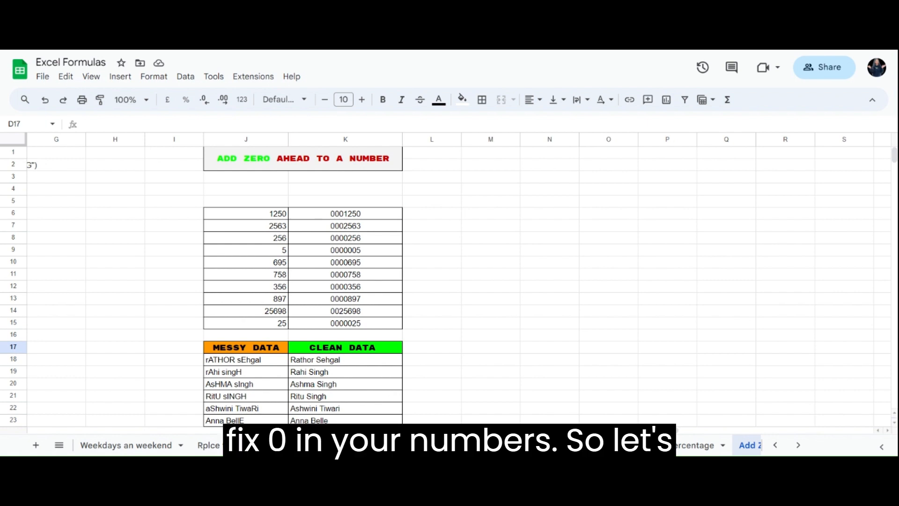
drag(367, 213, 371, 325)
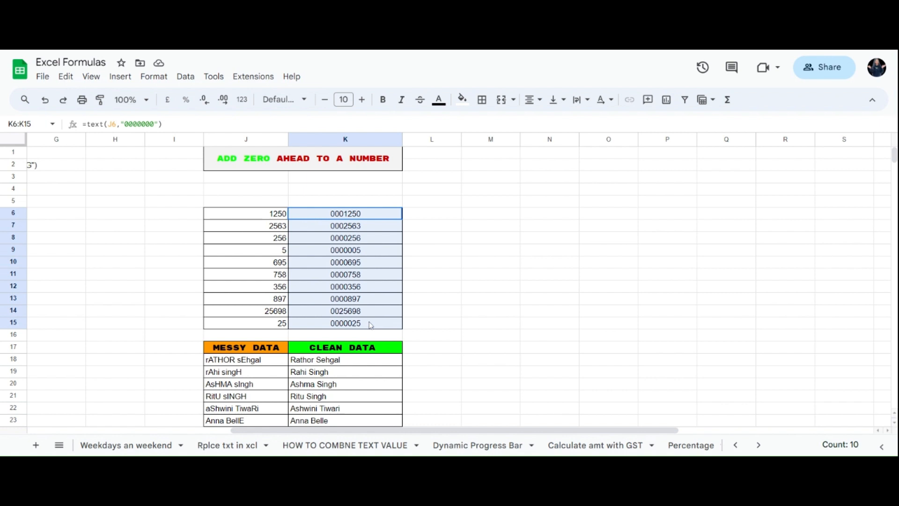
click(364, 217)
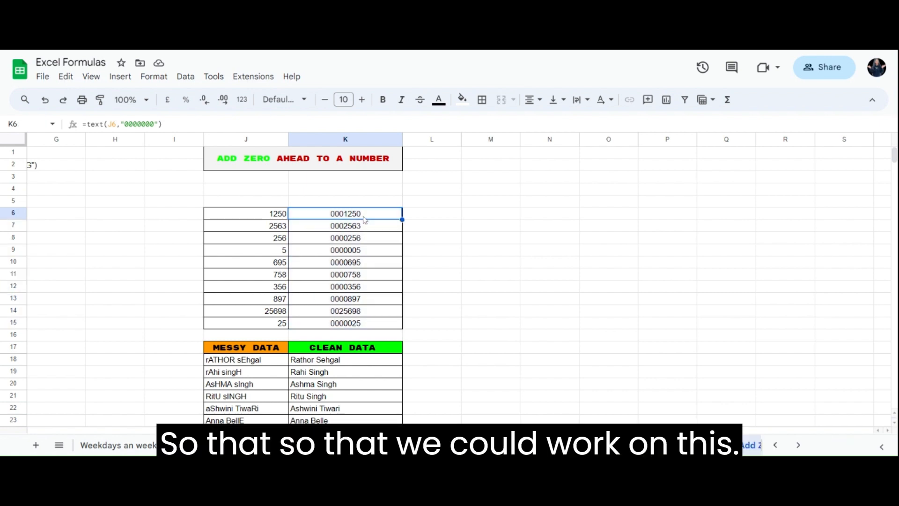
click(280, 218)
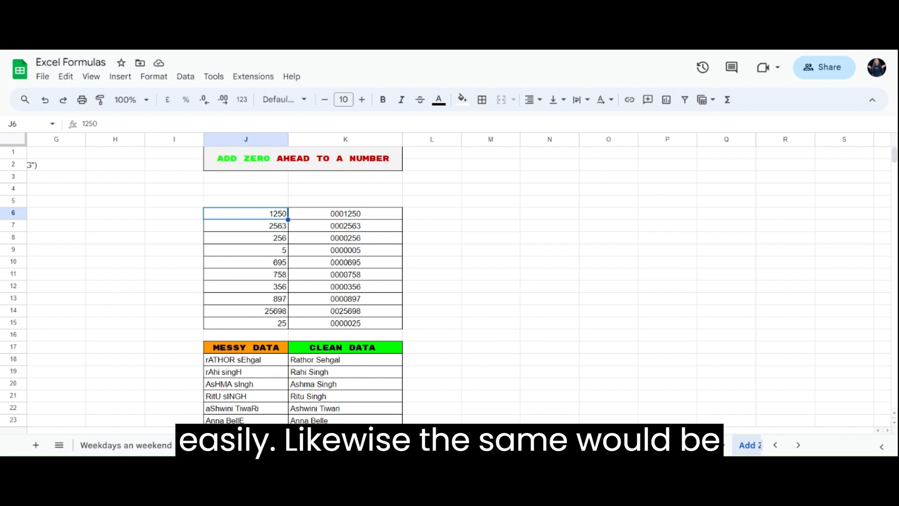
key(Down)
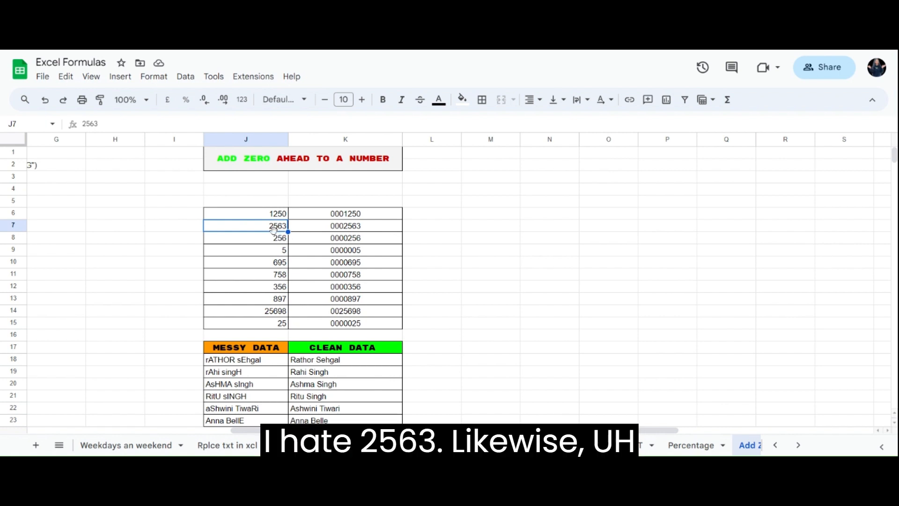
click(279, 239)
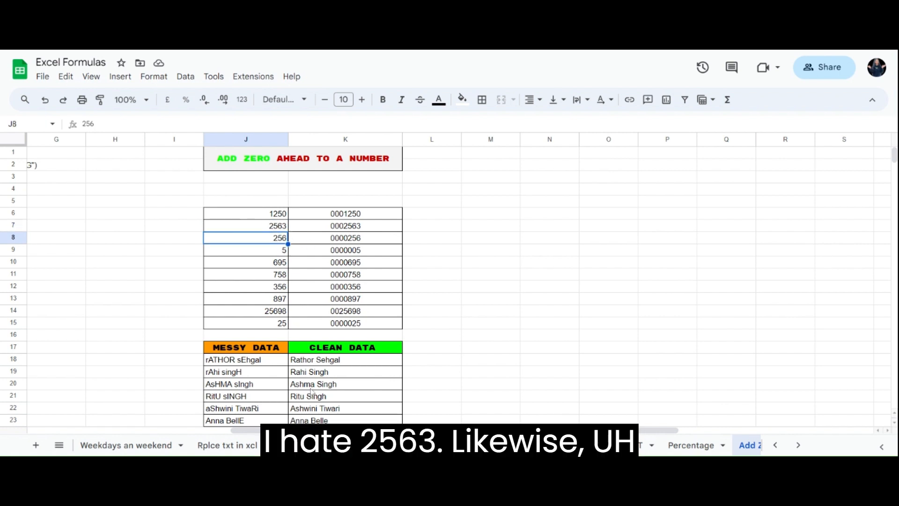
click(283, 253)
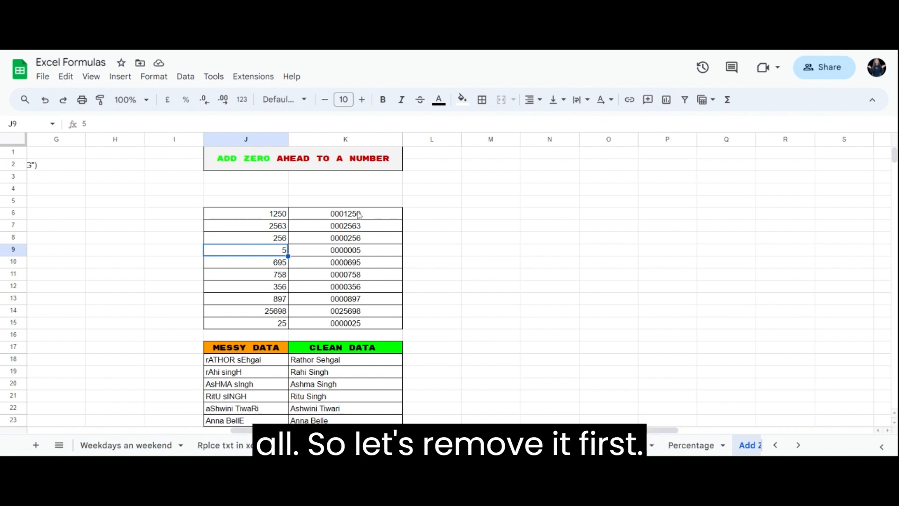
- Clear the existing zero-padding formulas from K6:K15
drag(358, 214, 365, 328)
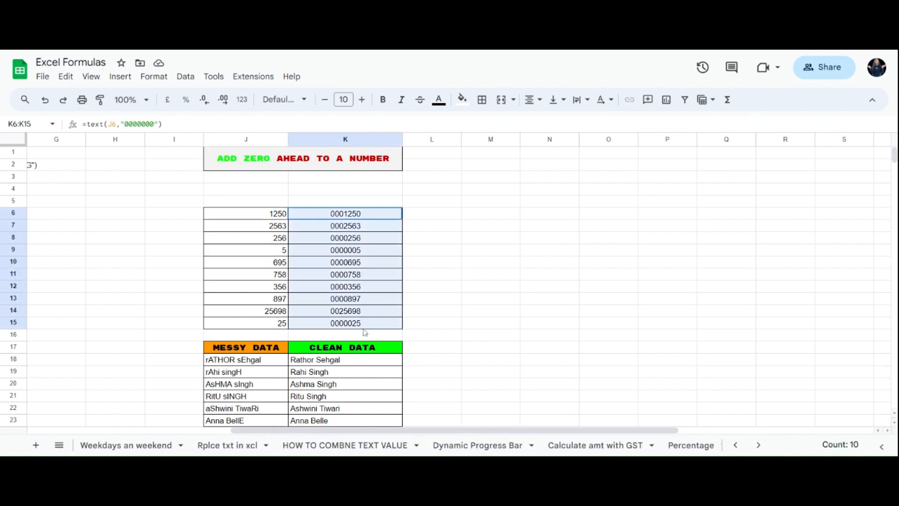
click(374, 254)
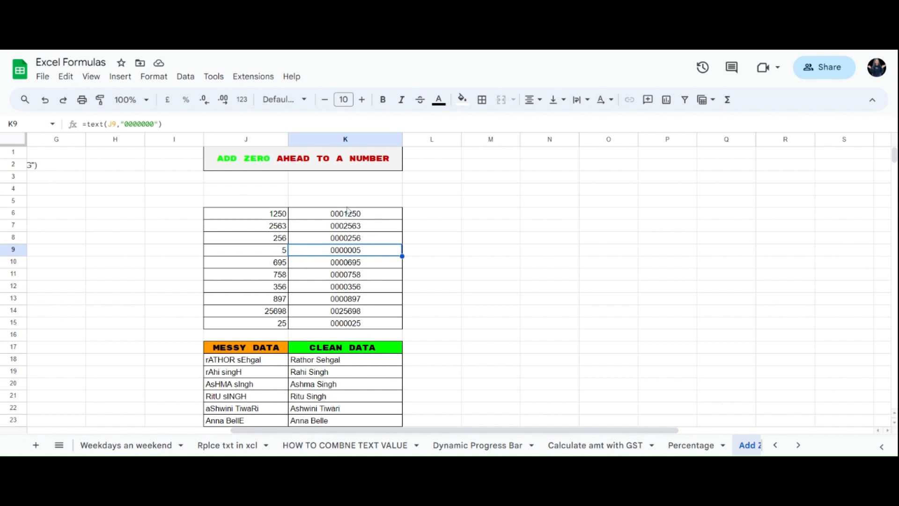
drag(344, 215, 348, 323)
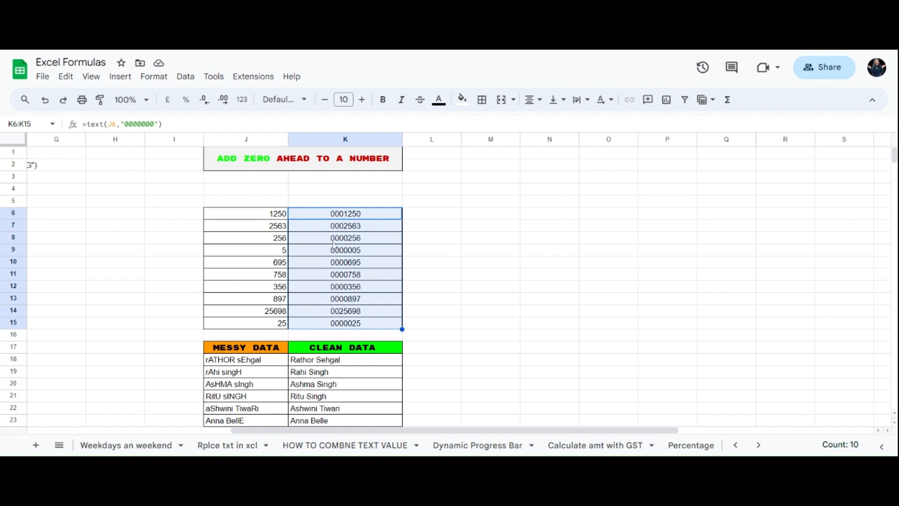
key(Delete)
- Enter =TEXT(J6, "000000") in K6 to pad the number in J6 to six digits
click(342, 218)
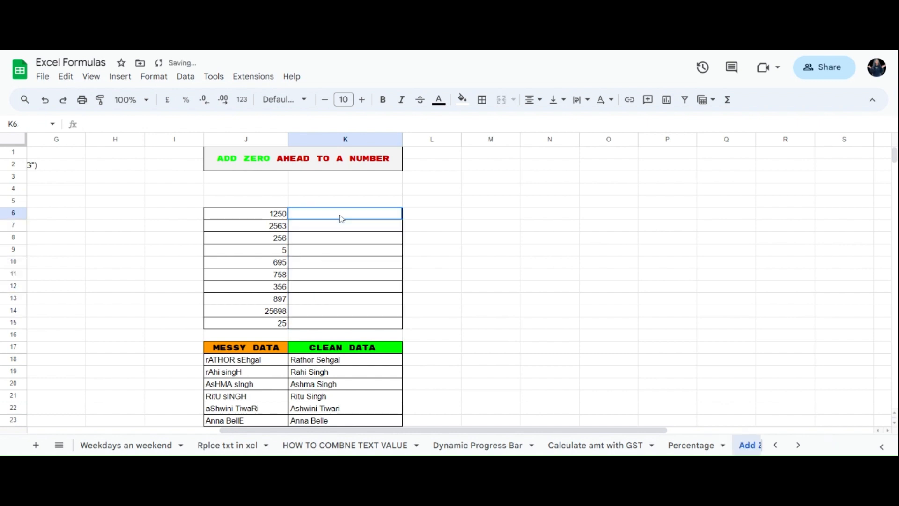
text(=T)
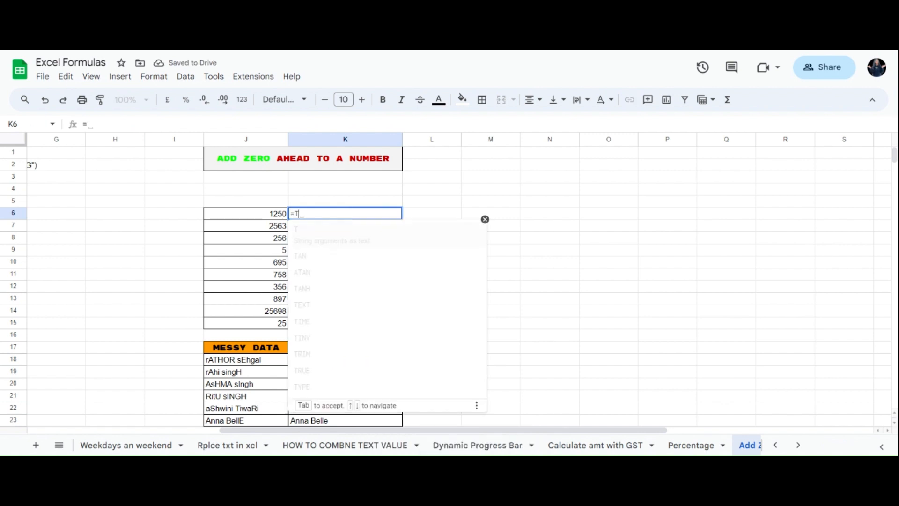
text(EXT)
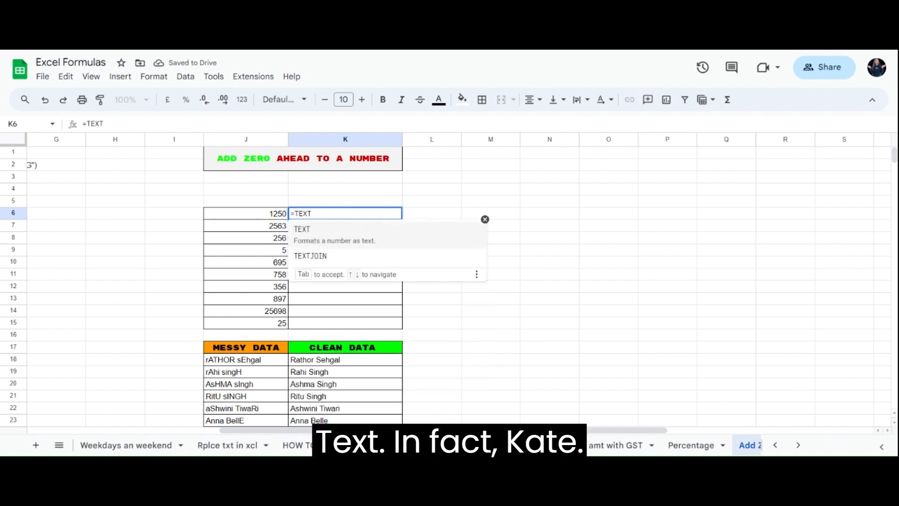
text(()
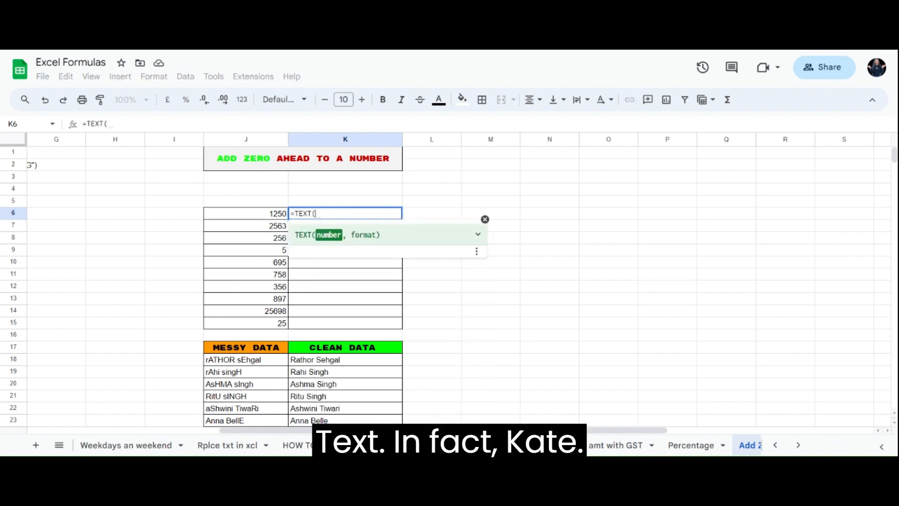
click(251, 215)
text(,)
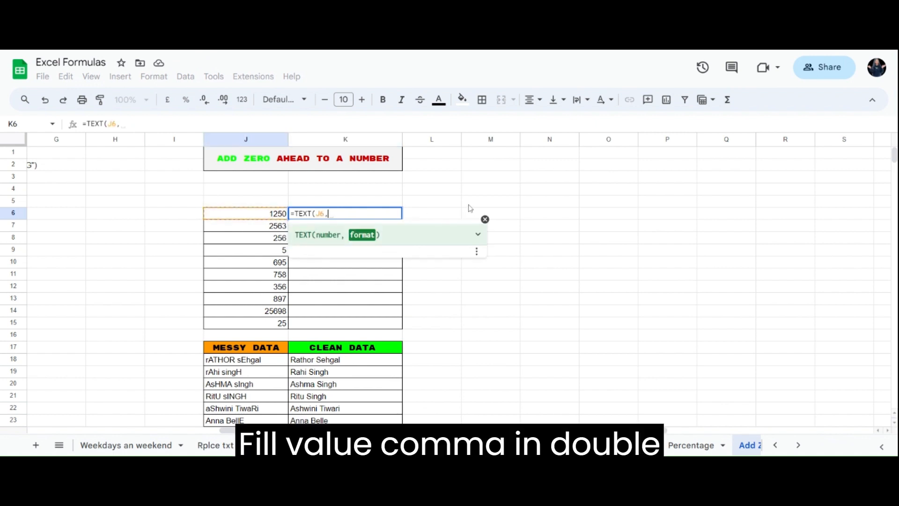
text( ")
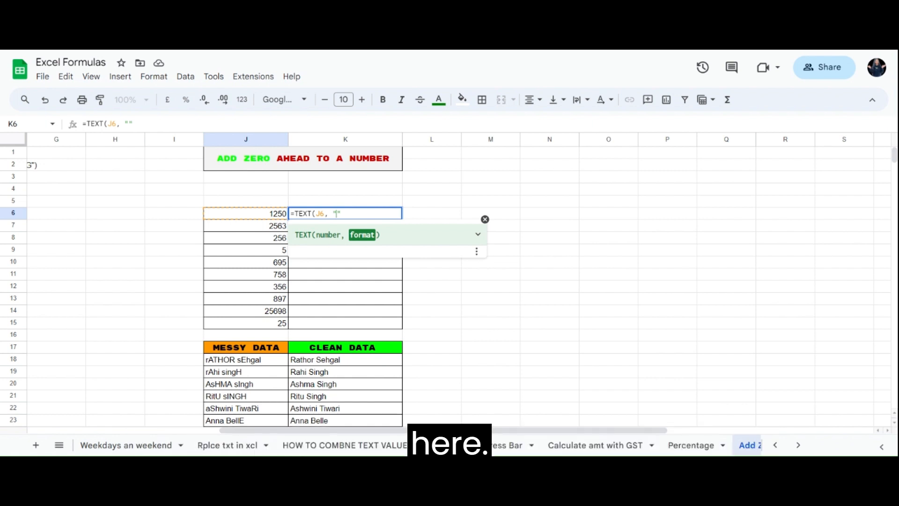
text(000)
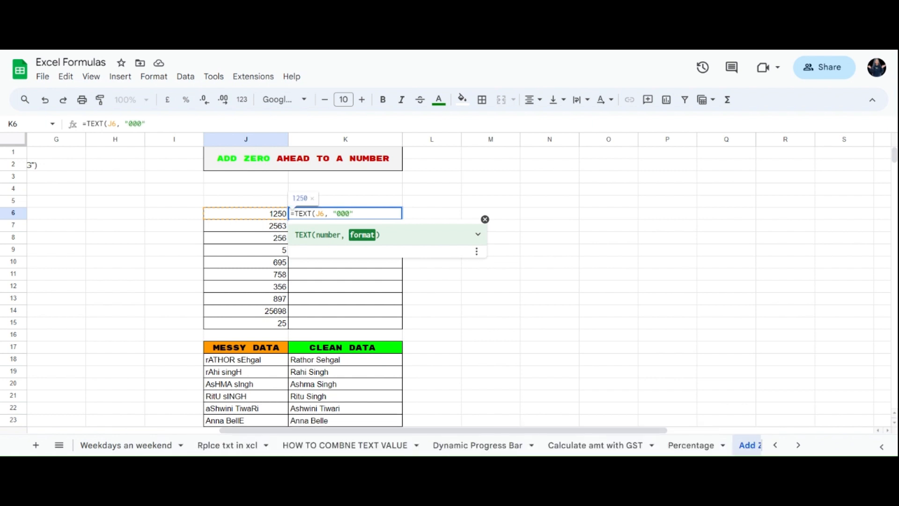
text(000")
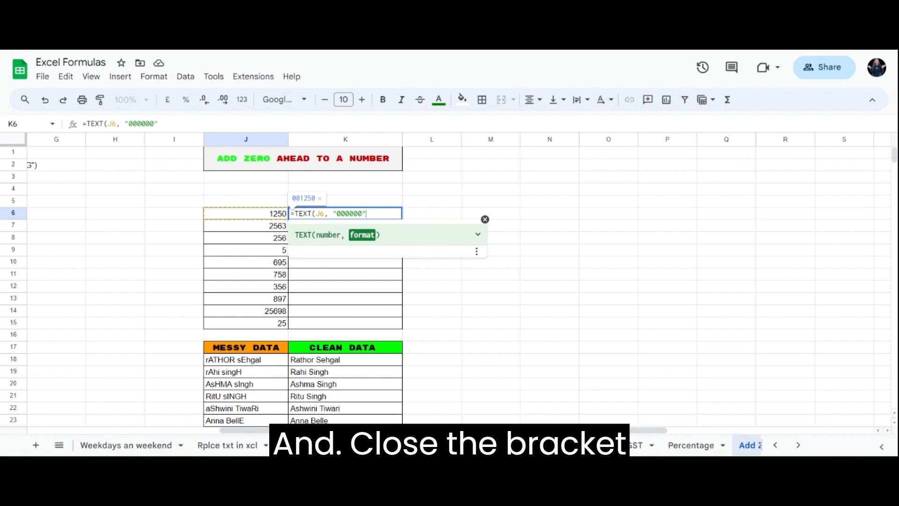
text())
key(Return)
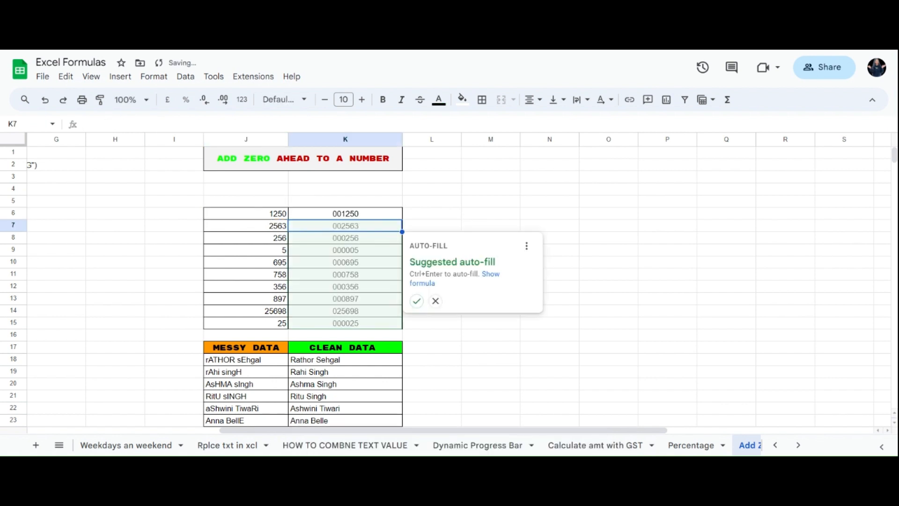
- Extend the format string in K6 to nine zeros, making the formula =TEXT(J6, "000000000")
click(358, 217)
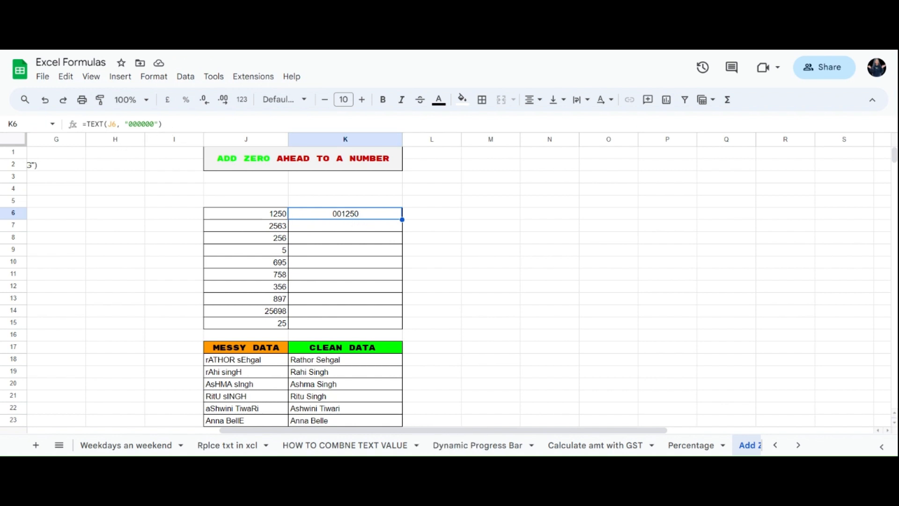
double_click(355, 212)
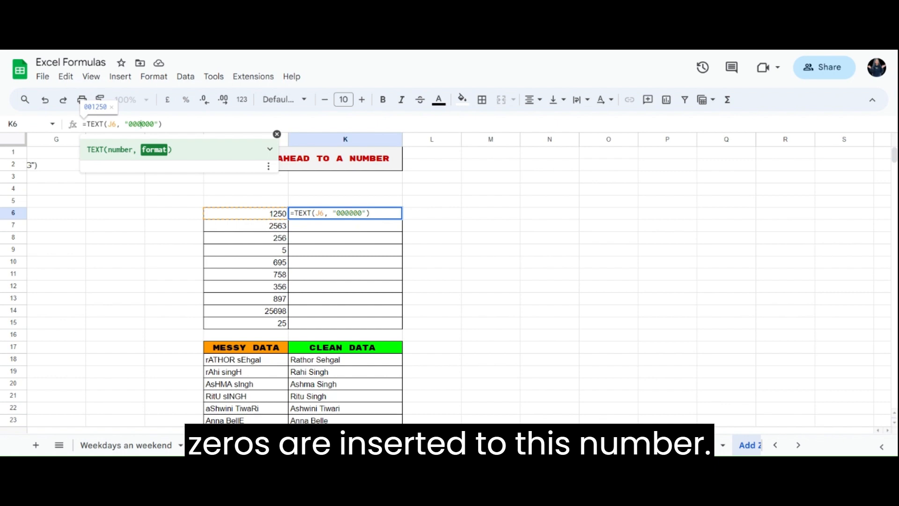
click(276, 217)
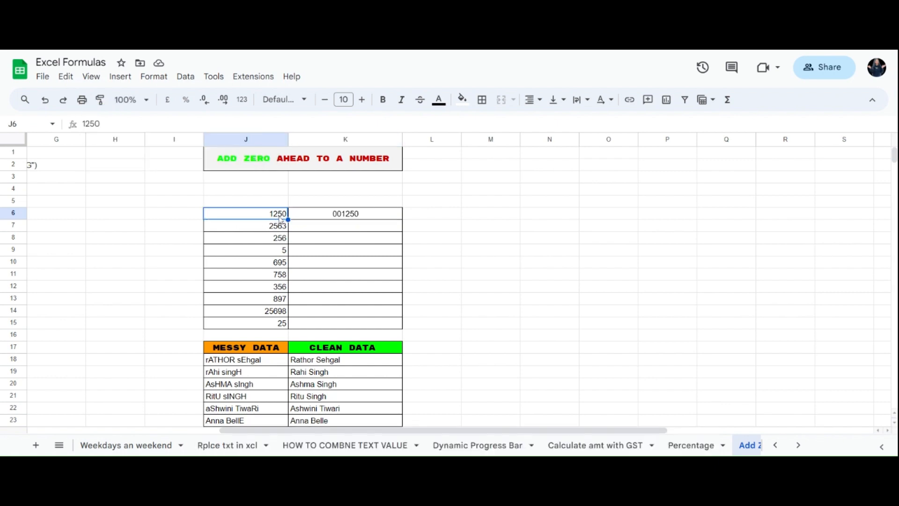
click(353, 217)
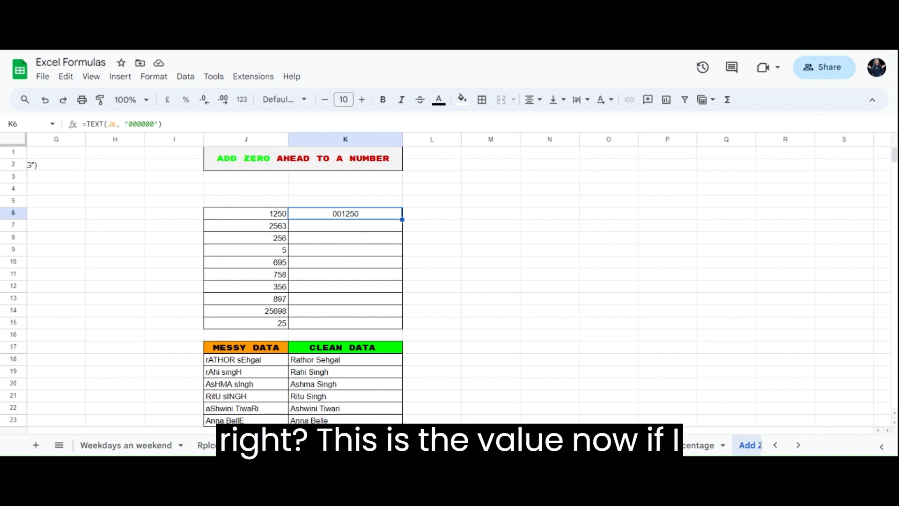
double_click(346, 216)
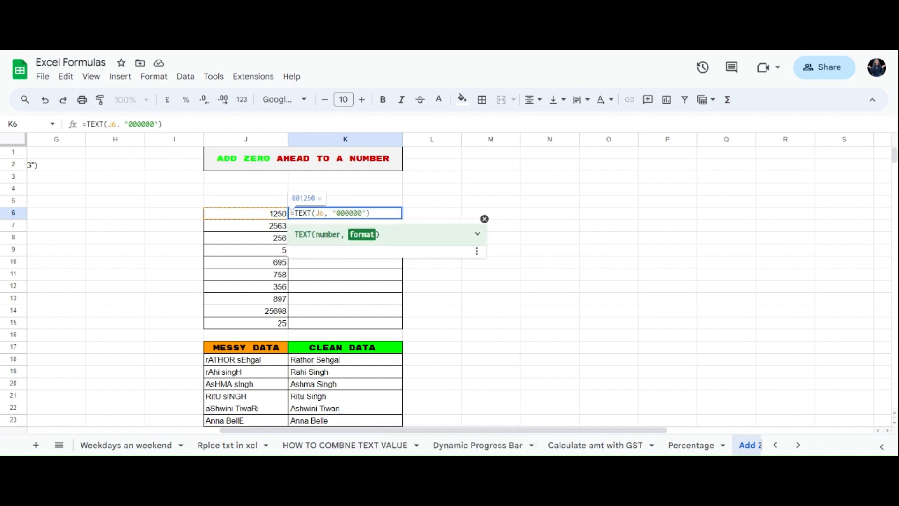
text(0)
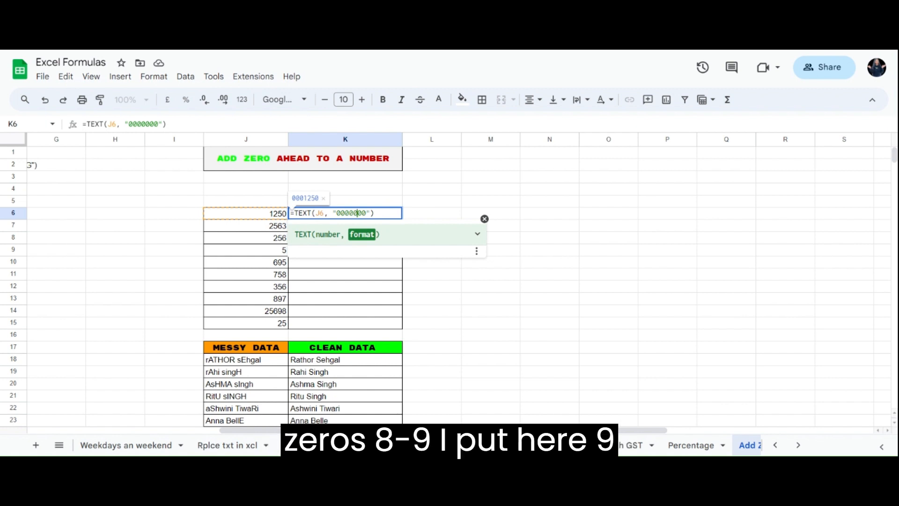
text(00)
key(Return)
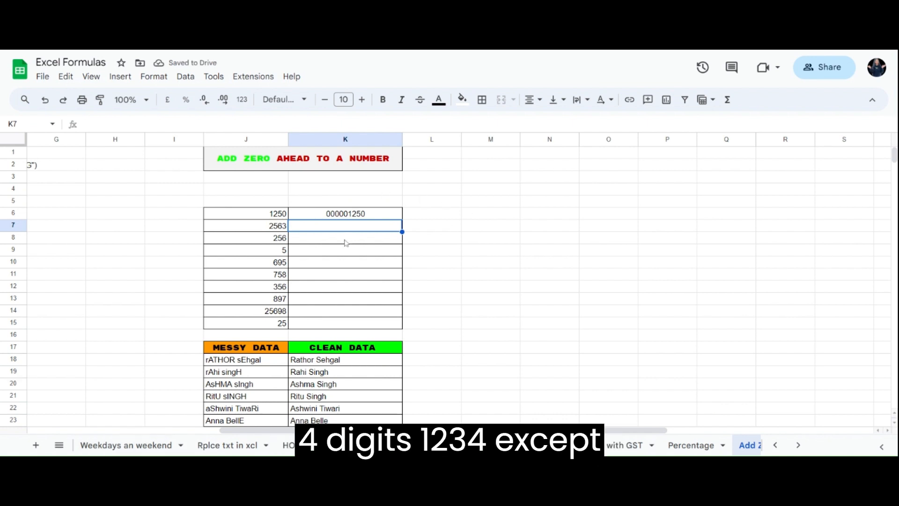
- Fill the nine-zero TEXT formula from K6 down through K15
double_click(341, 215)
key(Return)
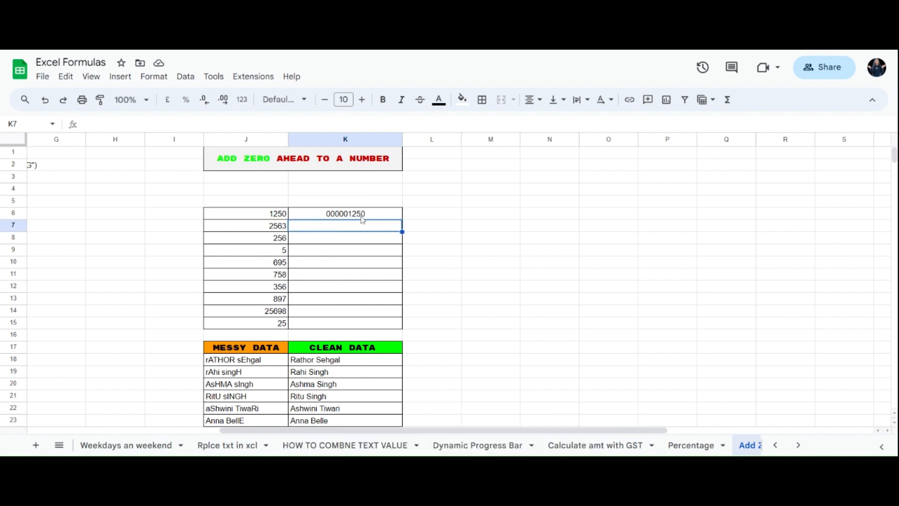
key(Up)
key(Up)
click(372, 214)
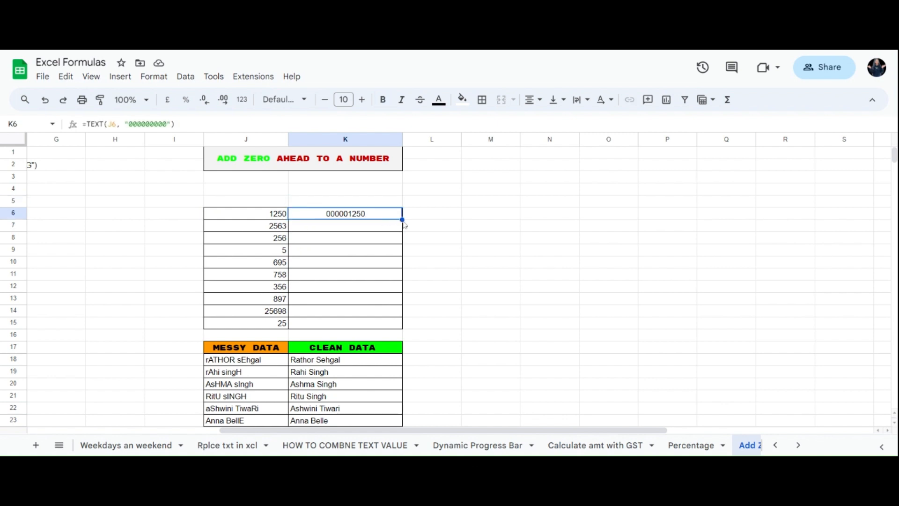
drag(402, 219, 401, 330)
click(438, 277)
- Shorten the format string in K8 to seven zeros, making the formula =TEXT(J8, "0000000")
click(373, 243)
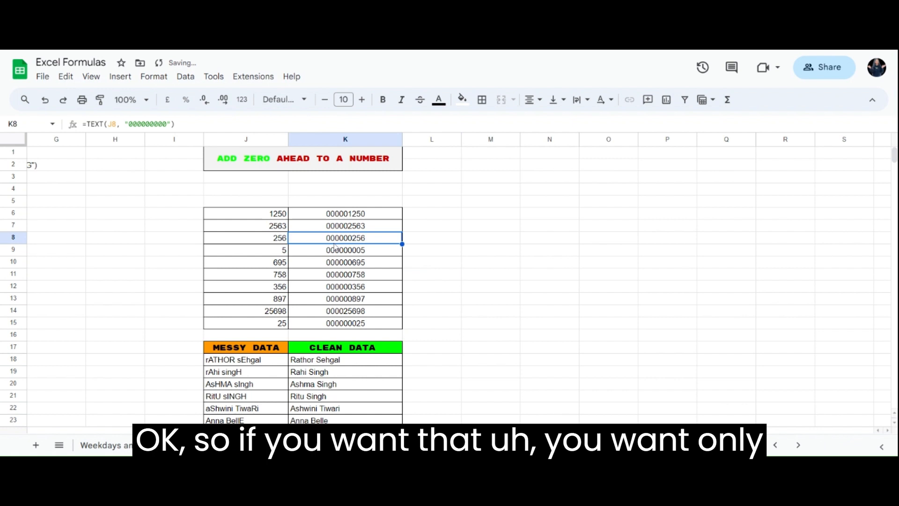
double_click(365, 241)
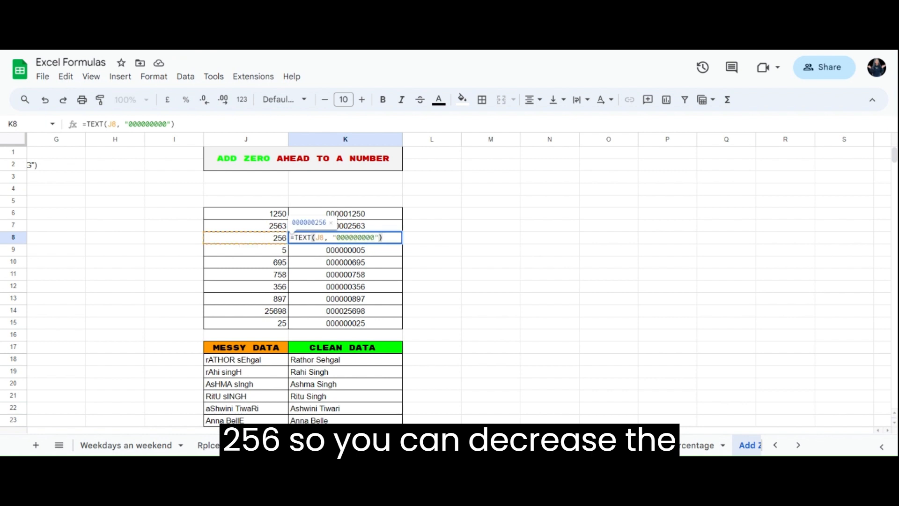
key(BackSpace)
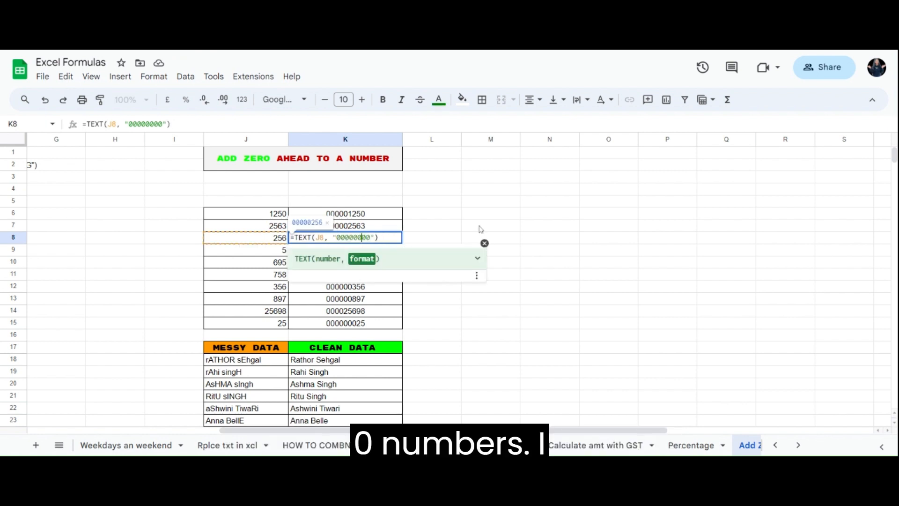
key(BackSpace)
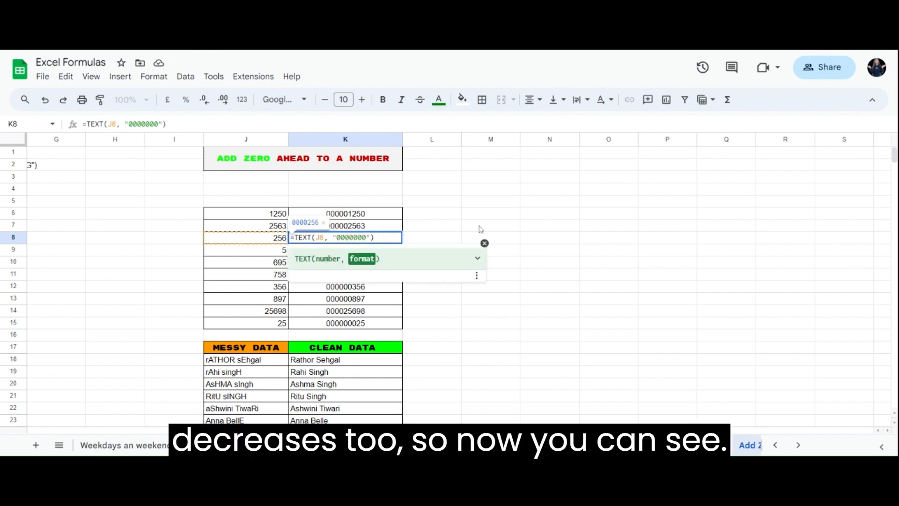
key(Return)
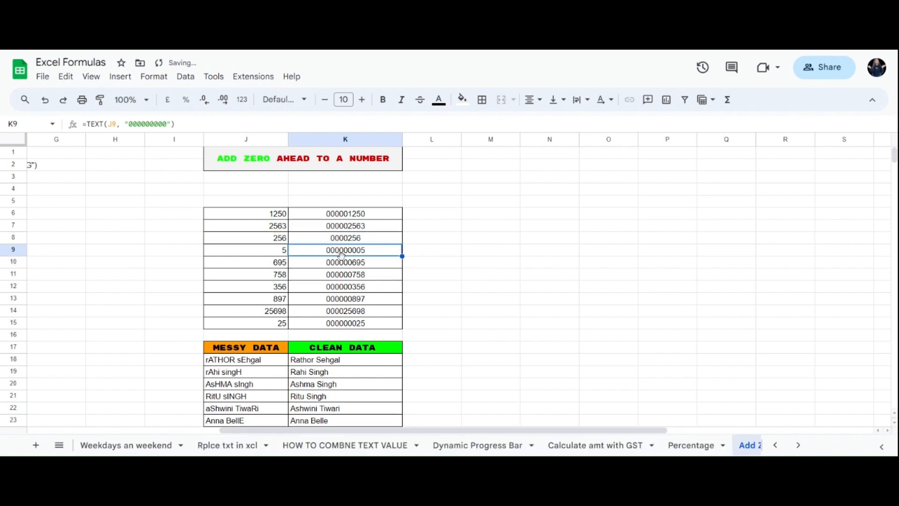
- Shorten the format string in K10 to four zeros, making the formula =TEXT(J10, "0000")
triple_click(344, 263)
click(370, 262)
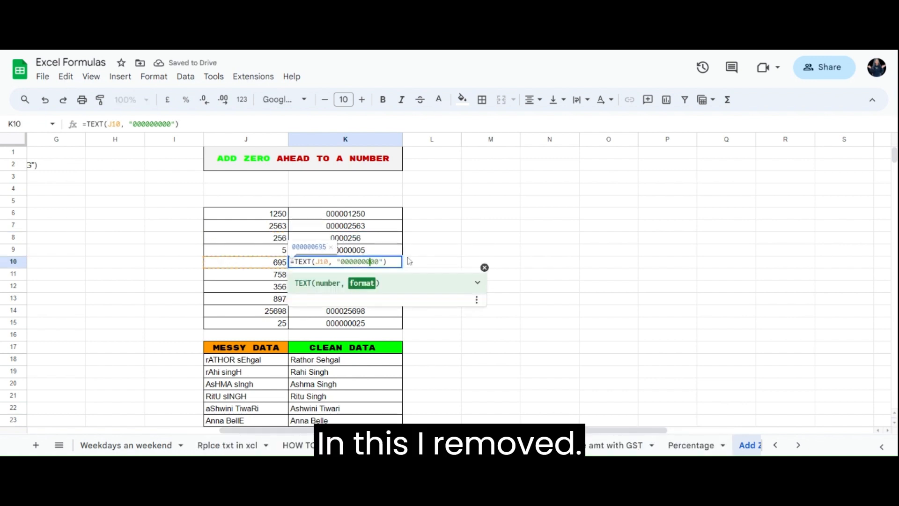
key(BackSpace)
key(BackSpace)
key(BackSpace)
key(BackSpace)
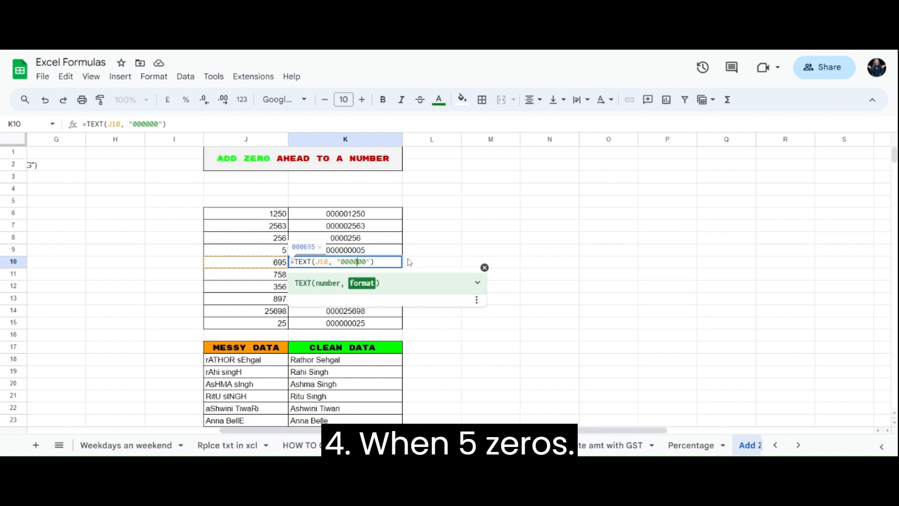
key(BackSpace)
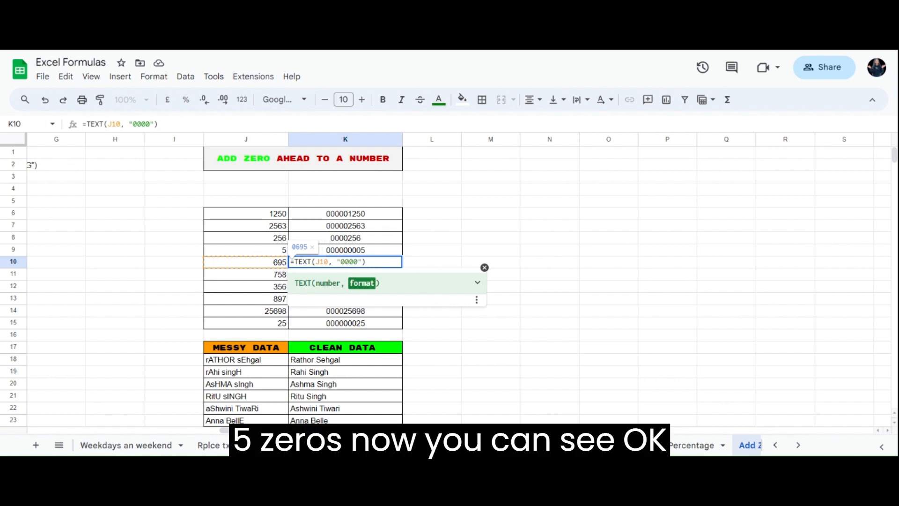
key(Return)
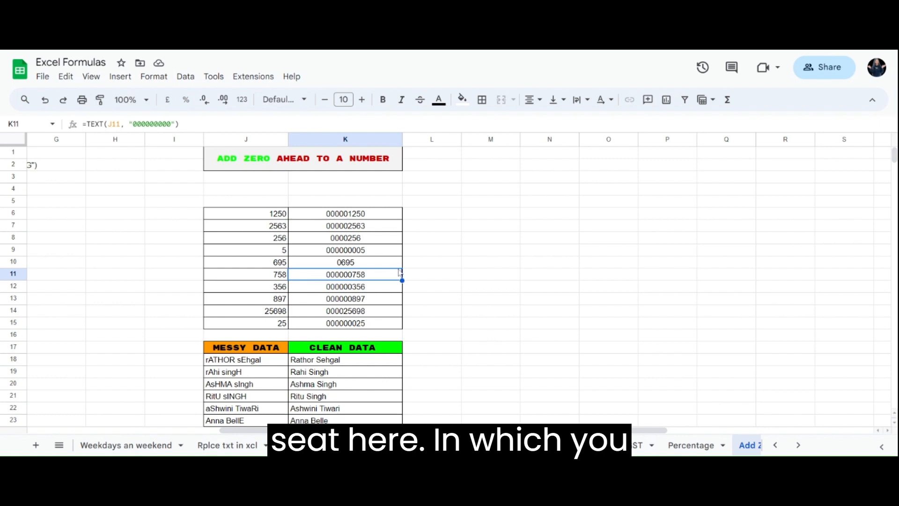
key(Up)
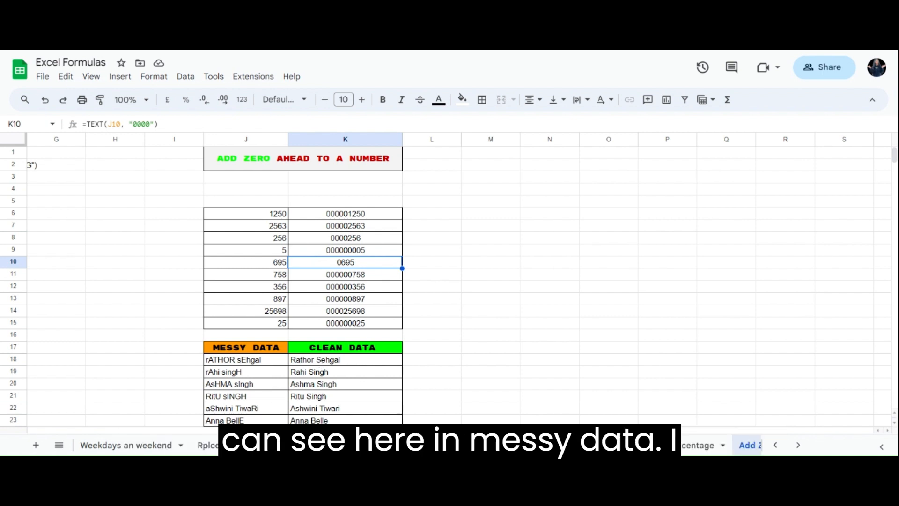
- Examine the capitalisation of the first names listed under Messy Data in column J
click(270, 350)
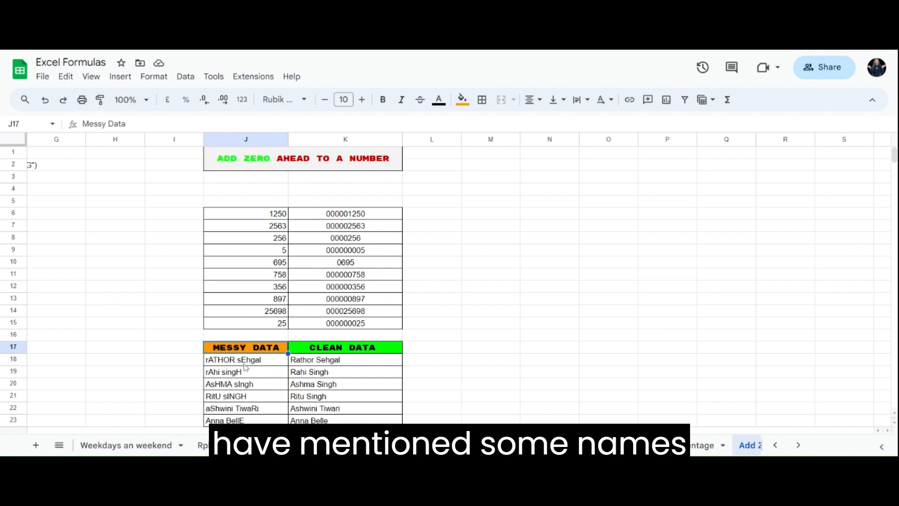
click(247, 364)
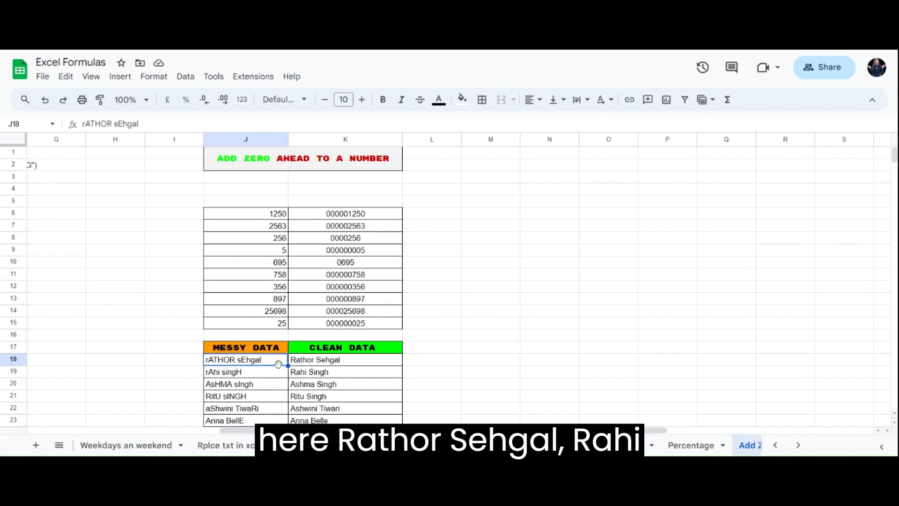
click(247, 378)
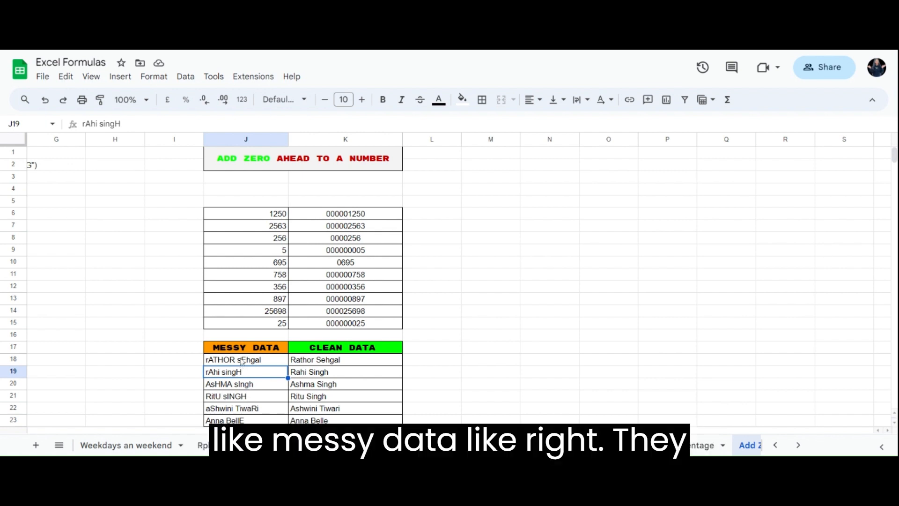
mouse_move(243, 360)
mouse_down()
mouse_move(244, 421)
mouse_move(241, 363)
mouse_up()
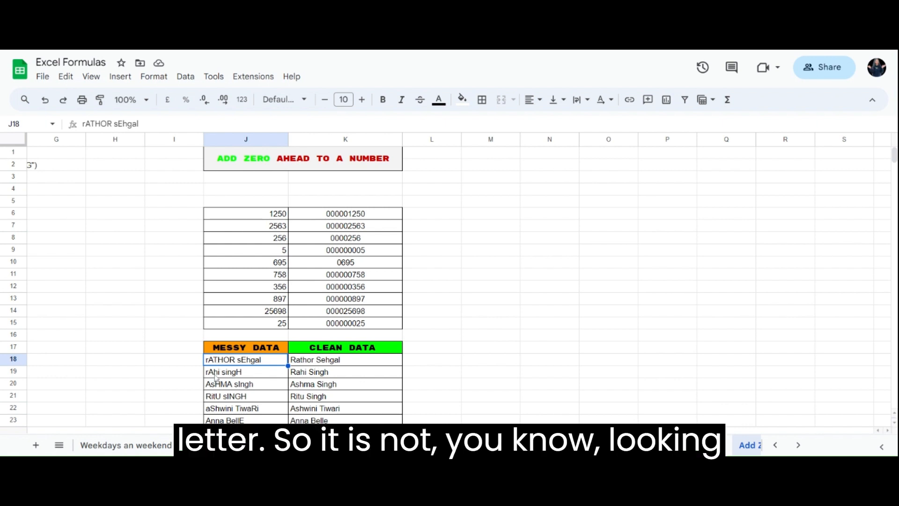
click(264, 375)
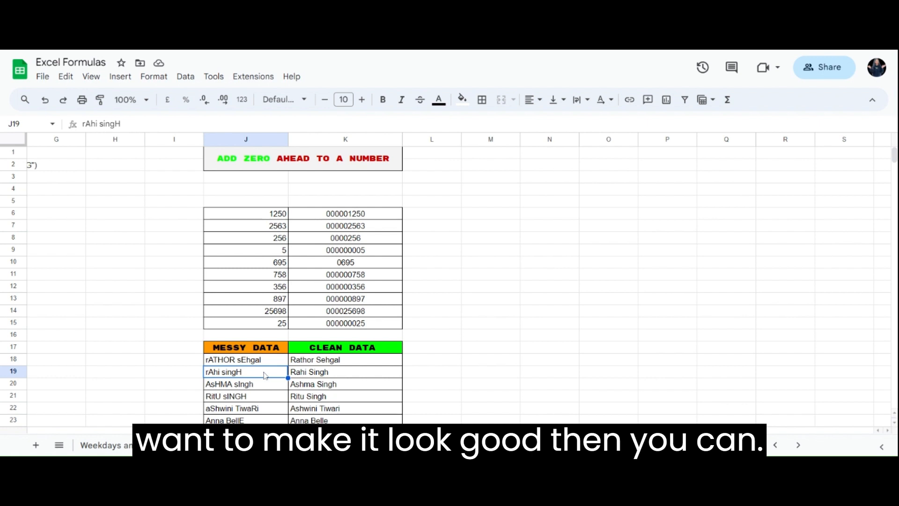
- Clear the existing formulas from the Clean Data cells K18 through K26
click(317, 365)
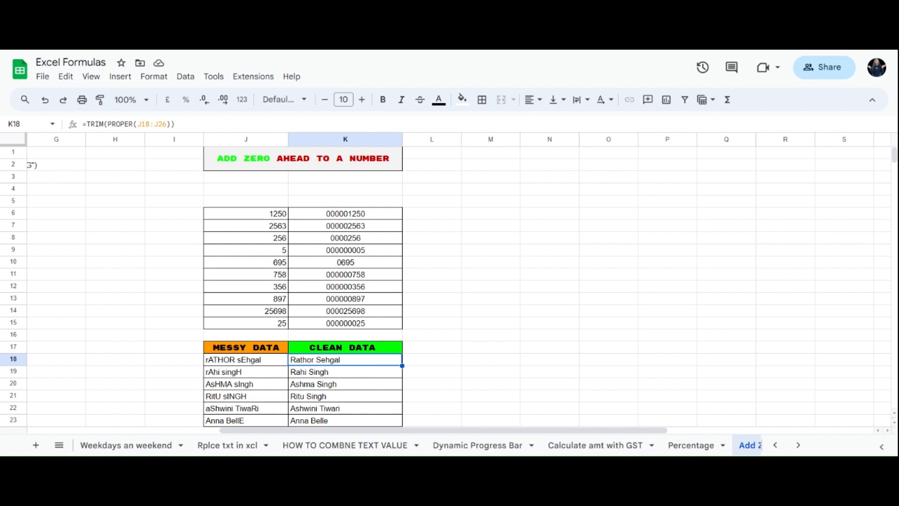
key(Delete)
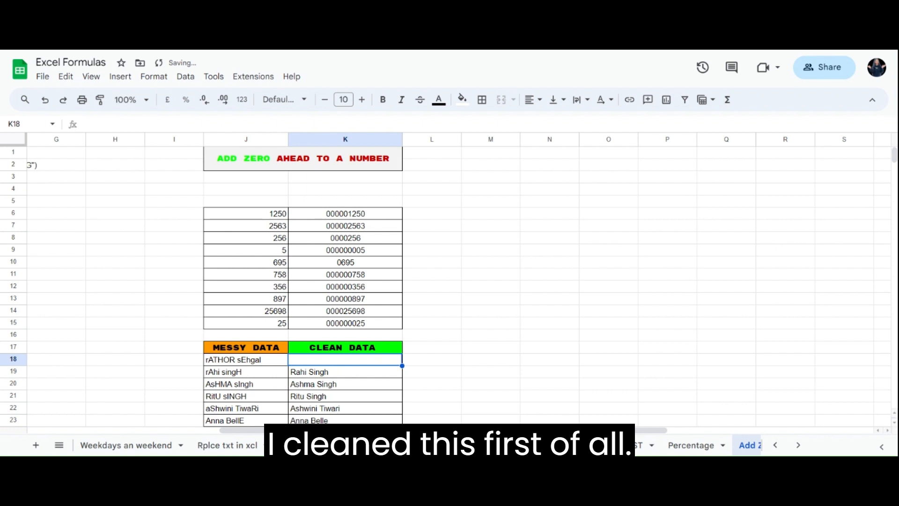
click(373, 372)
mouse_move(367, 363)
mouse_down()
mouse_move(372, 430)
mouse_move(367, 376)
mouse_up()
key(Delete)
- Enter =TRIM(PROPER(J18:J26)) in K18 to trim the messy names and capitalise each word
click(323, 276)
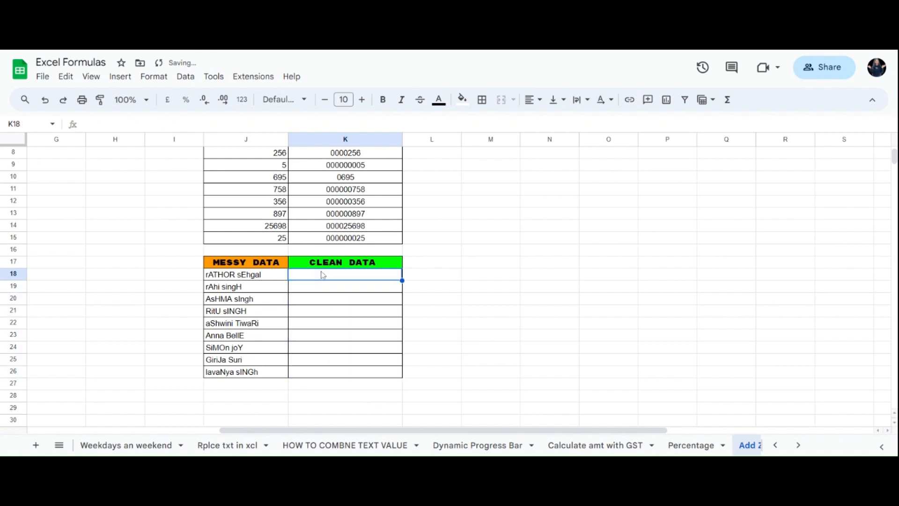
text(=)
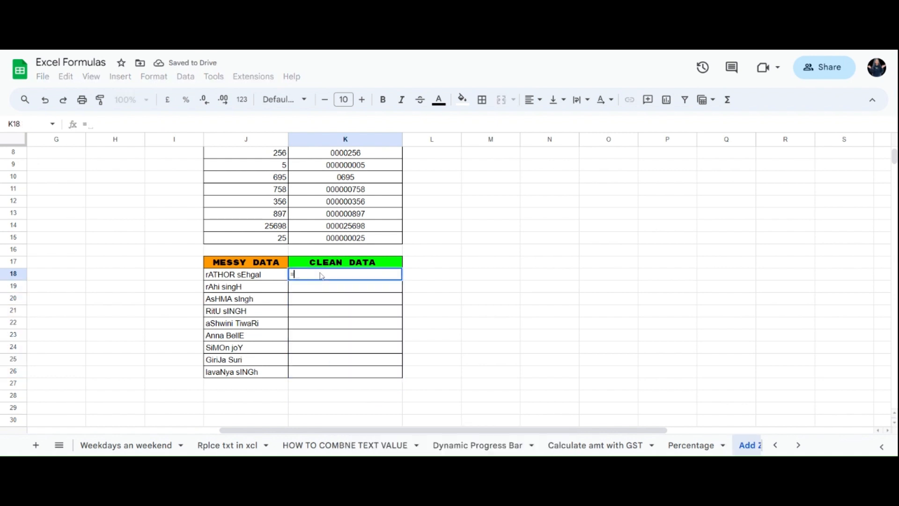
text(TRI)
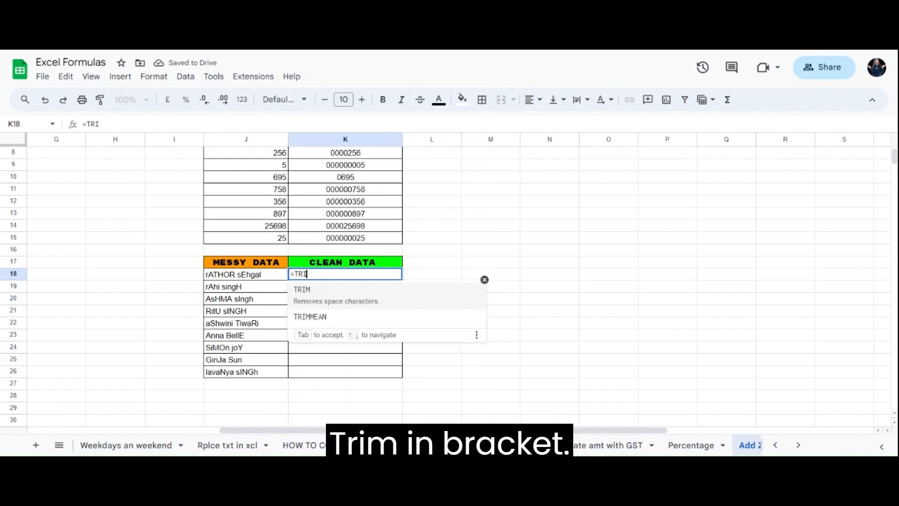
text(M()
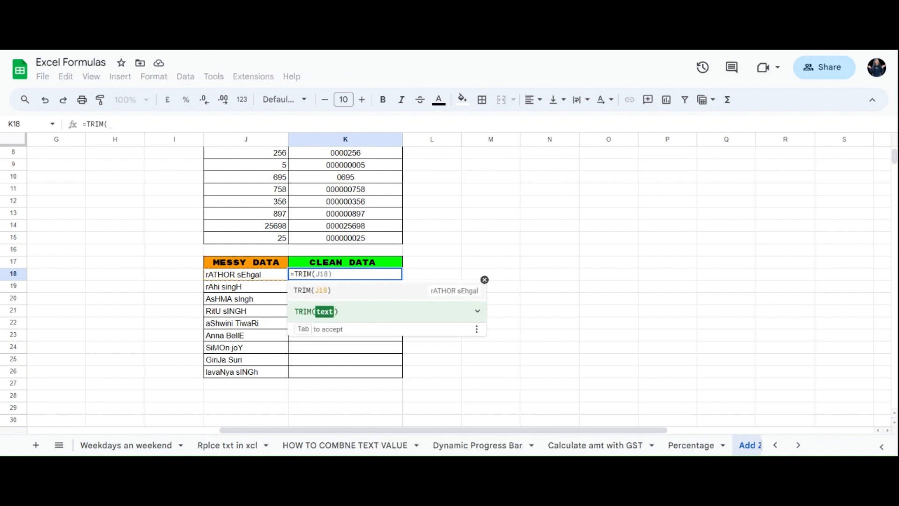
text(PROPER)
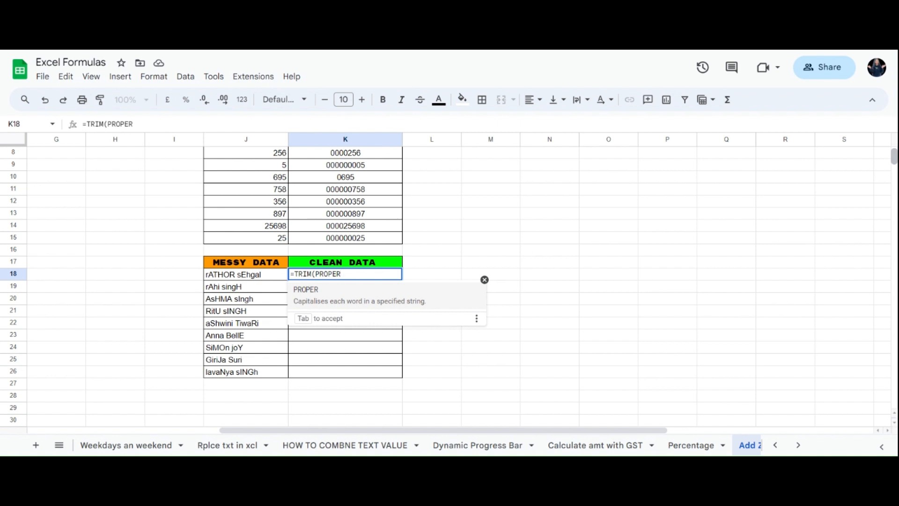
text(()
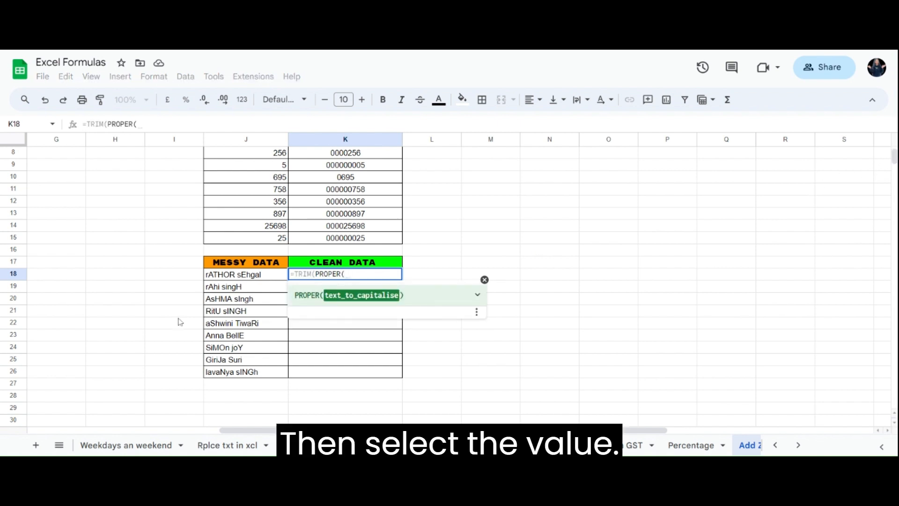
click(252, 280)
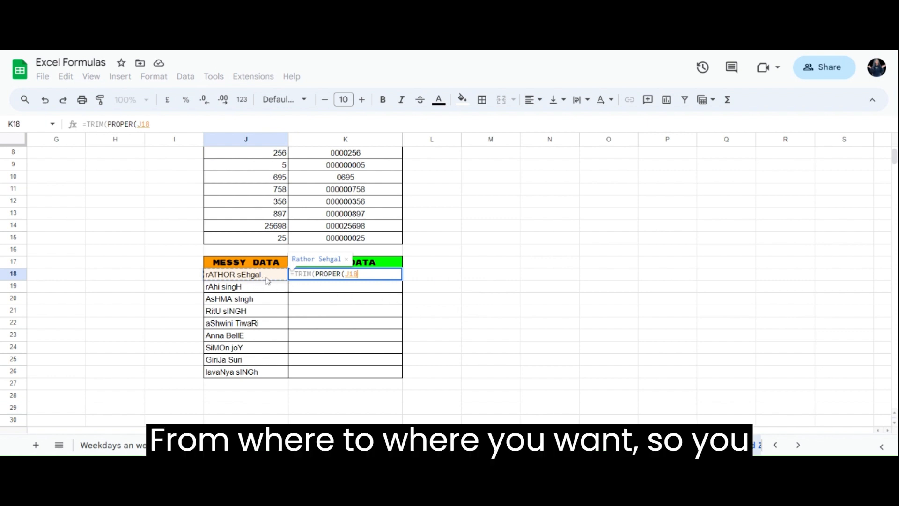
drag(269, 280, 274, 372)
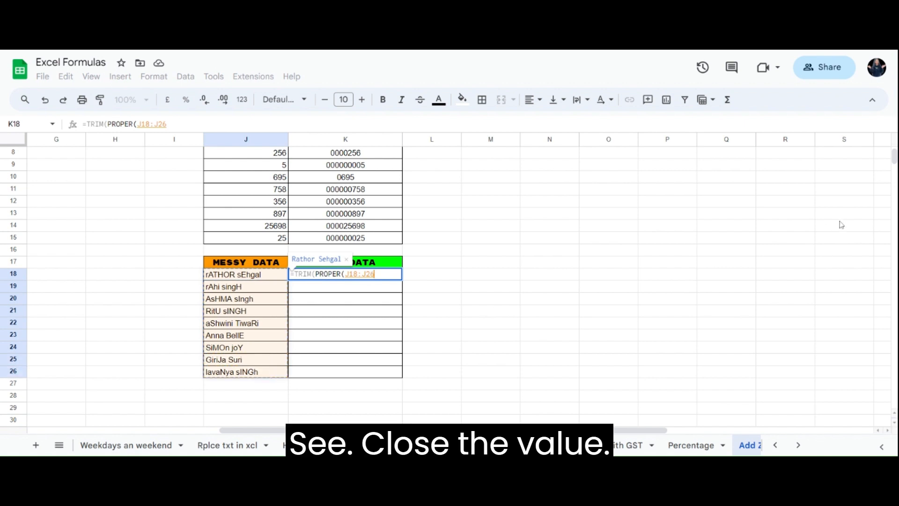
text())
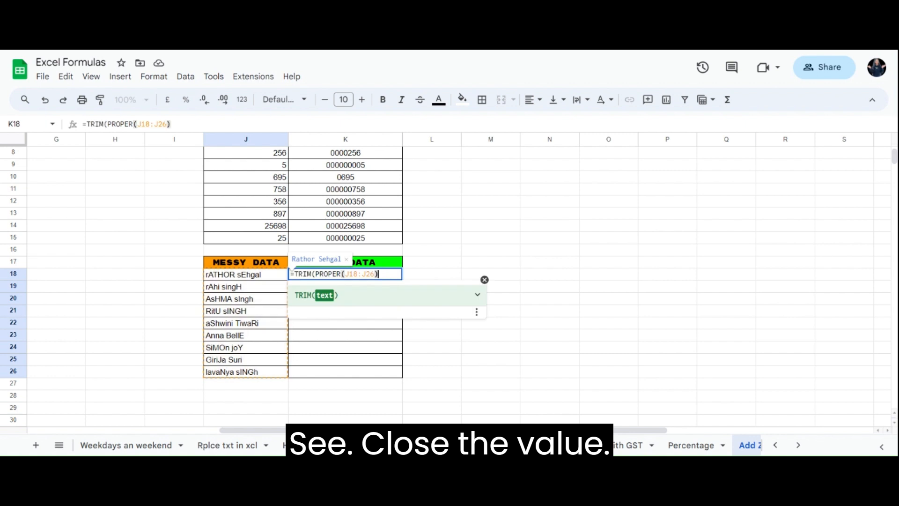
text())
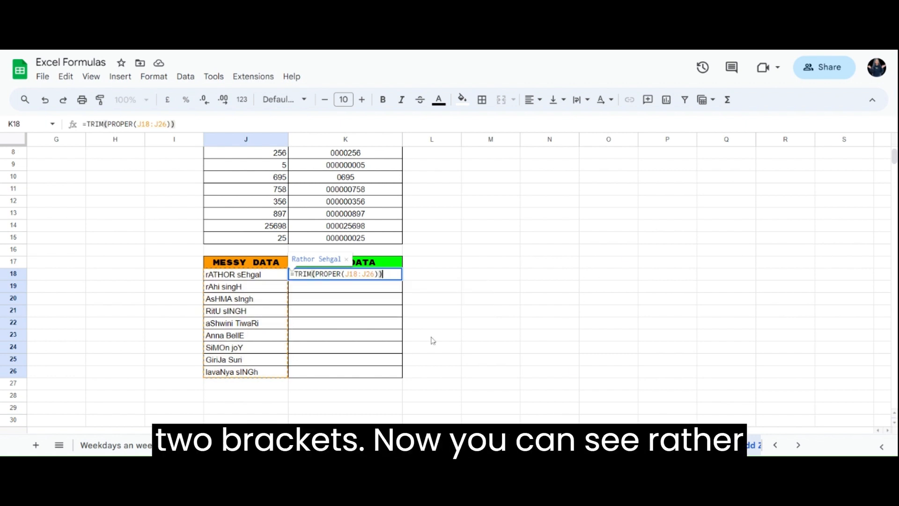
key(Return)
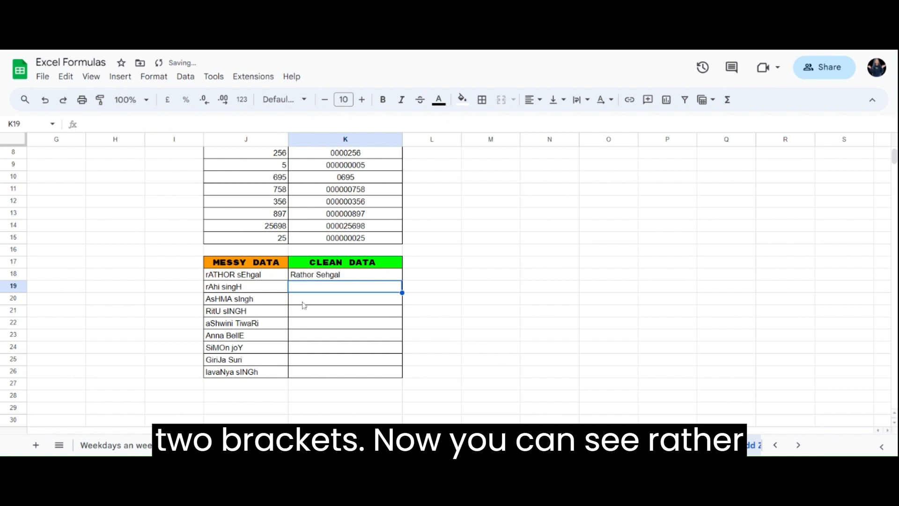
- Fill the TRIM and PROPER formula from K18 down through K26
click(367, 278)
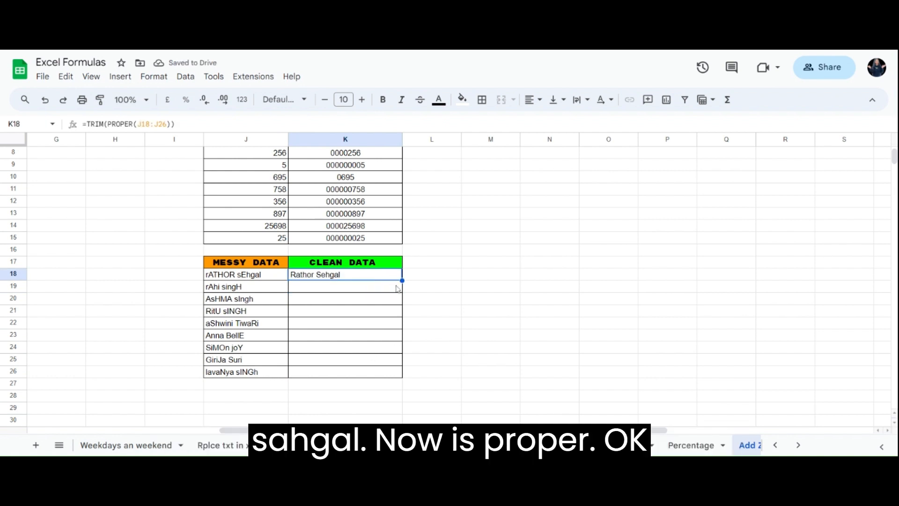
drag(402, 280, 399, 375)
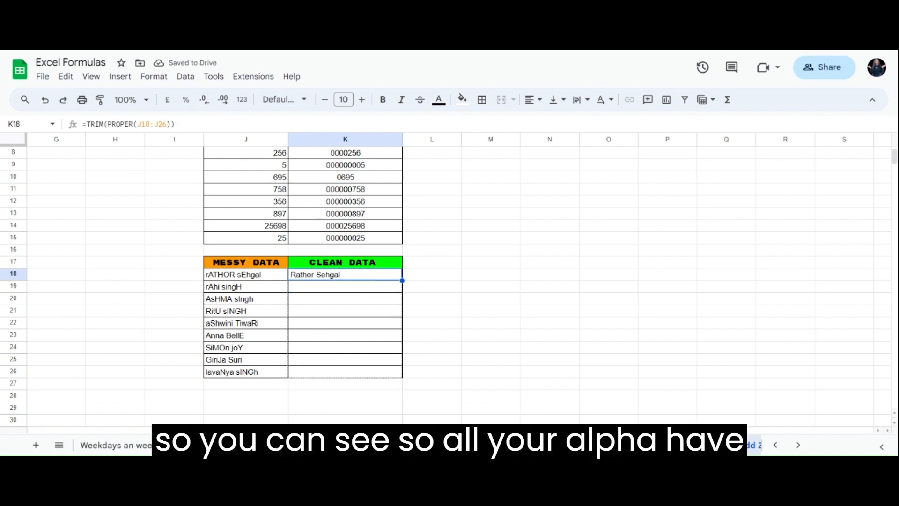
click(452, 382)
click(324, 324)
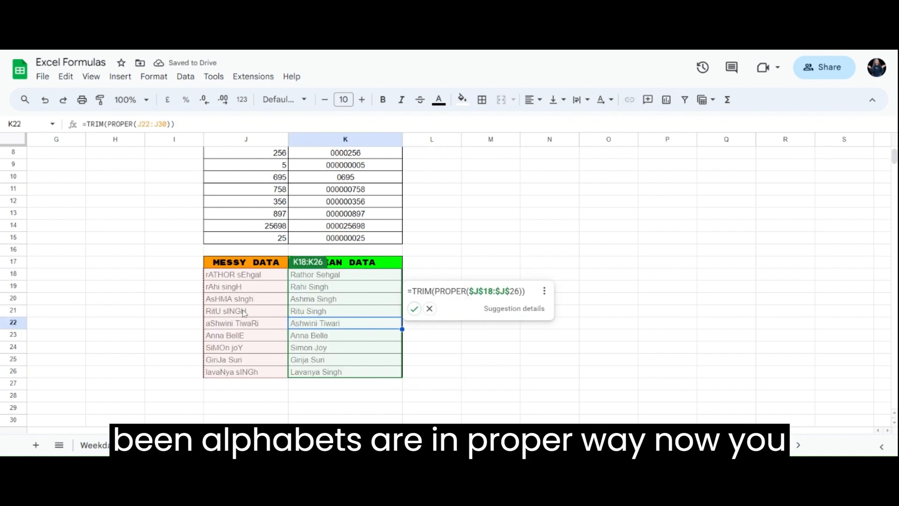
- Accept the suggested formula correction for K18:K26, which locks the source range as $J$18:$J$26
click(444, 345)
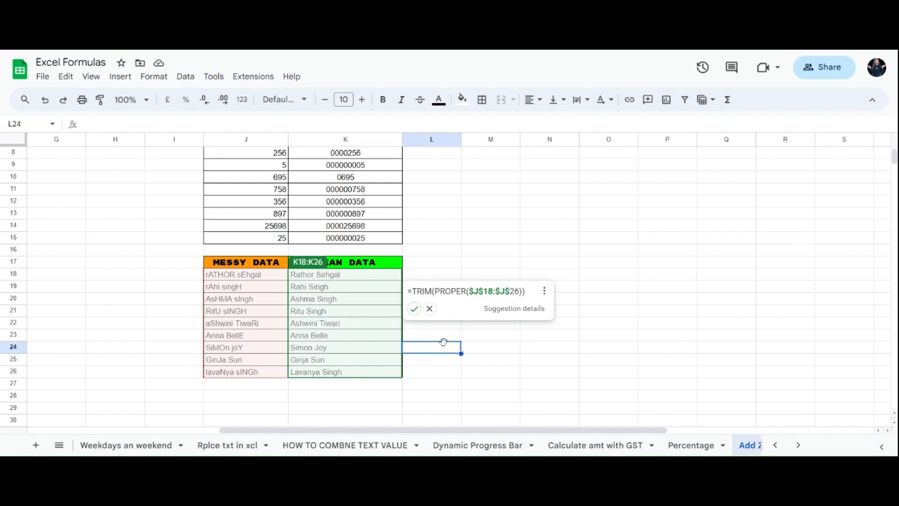
click(414, 309)
click(377, 322)
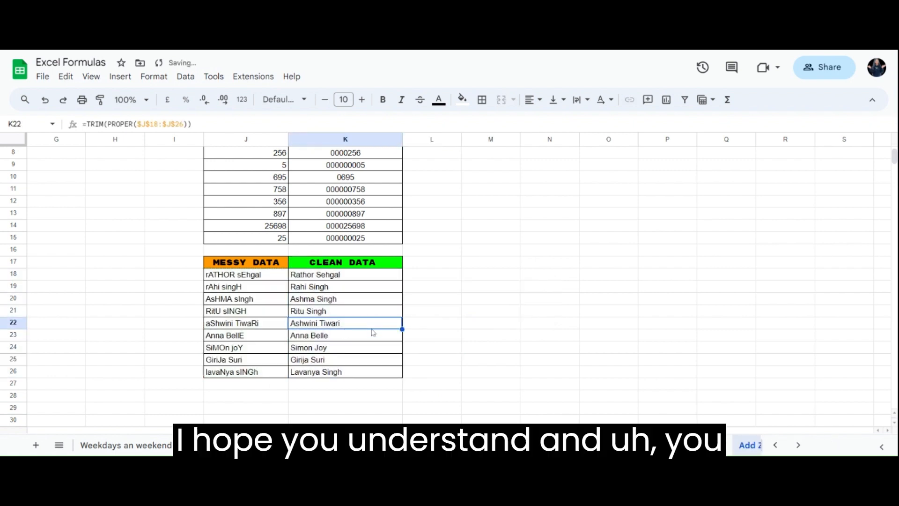
scroll(329, 440, left, 2)
mouse_move(329, 440)
mouse_down()
mouse_move(154, 440)
mouse_move(329, 441)
mouse_up()
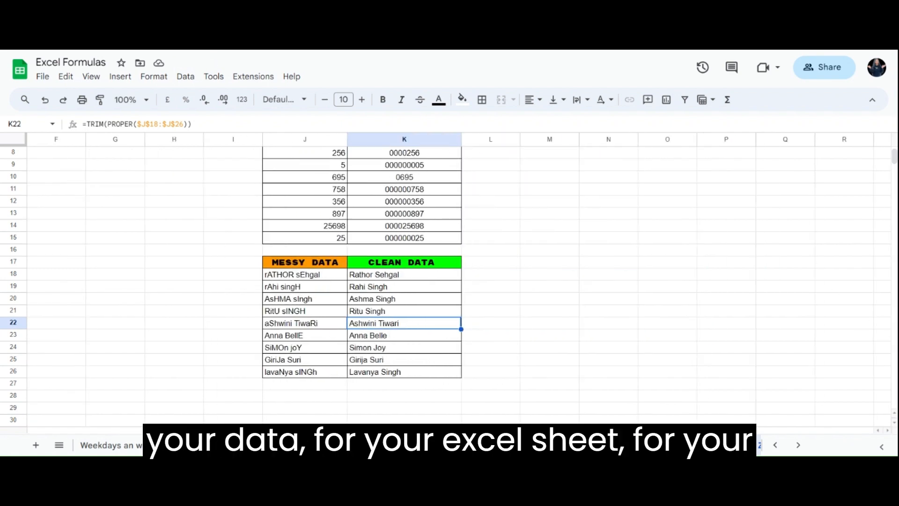